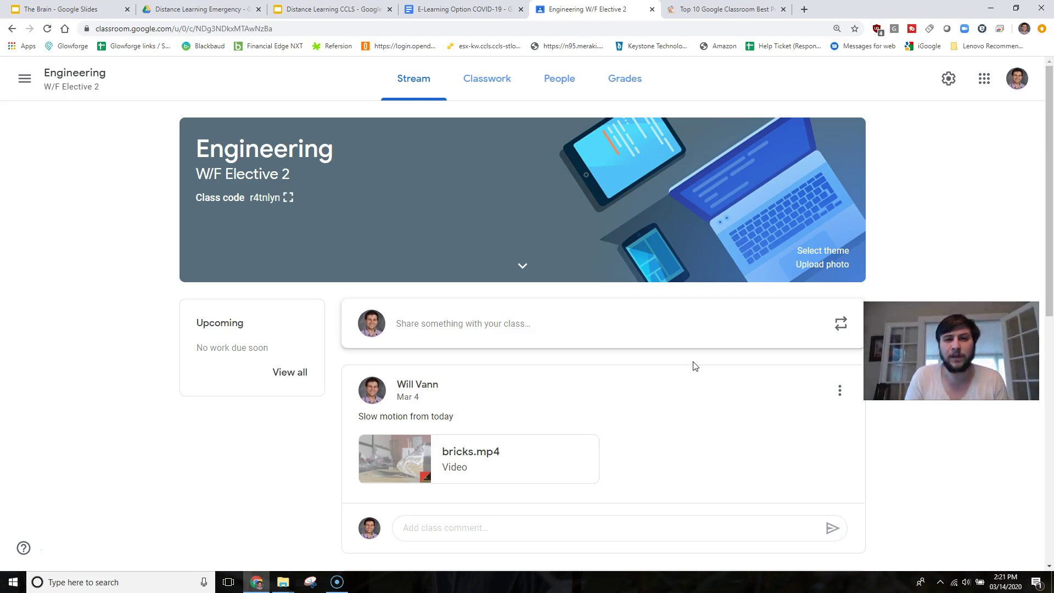
- Post the announcement "Example" to all students in the Engineering class stream
{"action": "left_click", "coordinate": [579, 326]}
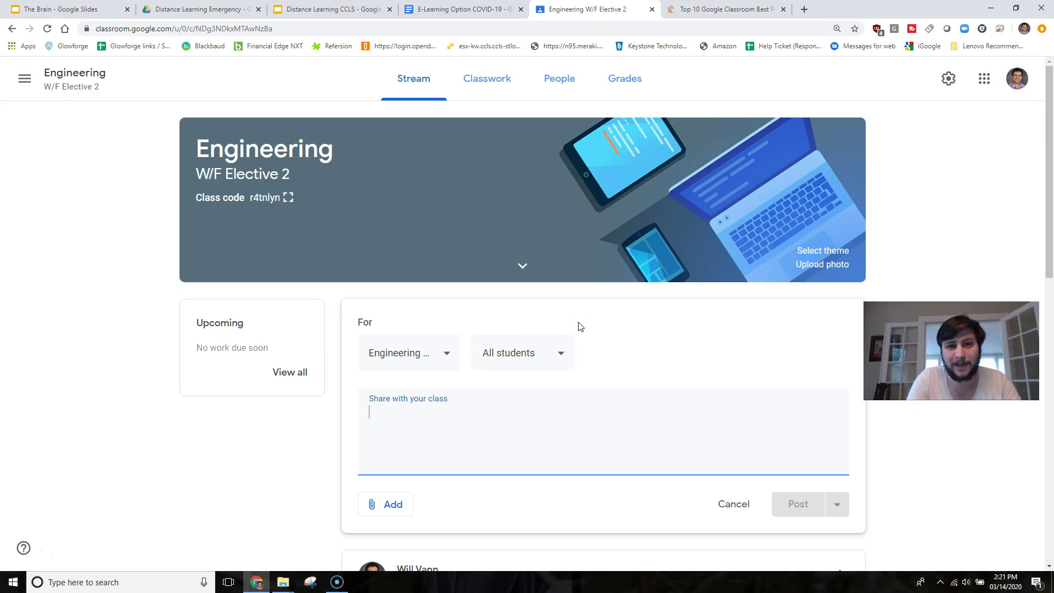
{"action": "type", "text": "Example"}
{"action": "left_click", "coordinate": [419, 439]}
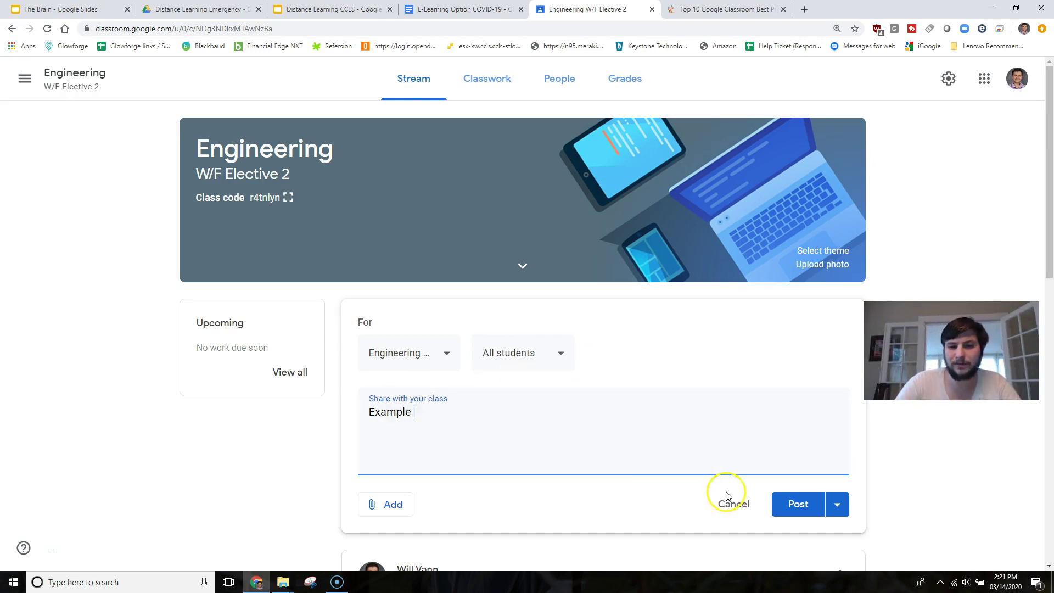
{"action": "left_click", "coordinate": [801, 507]}
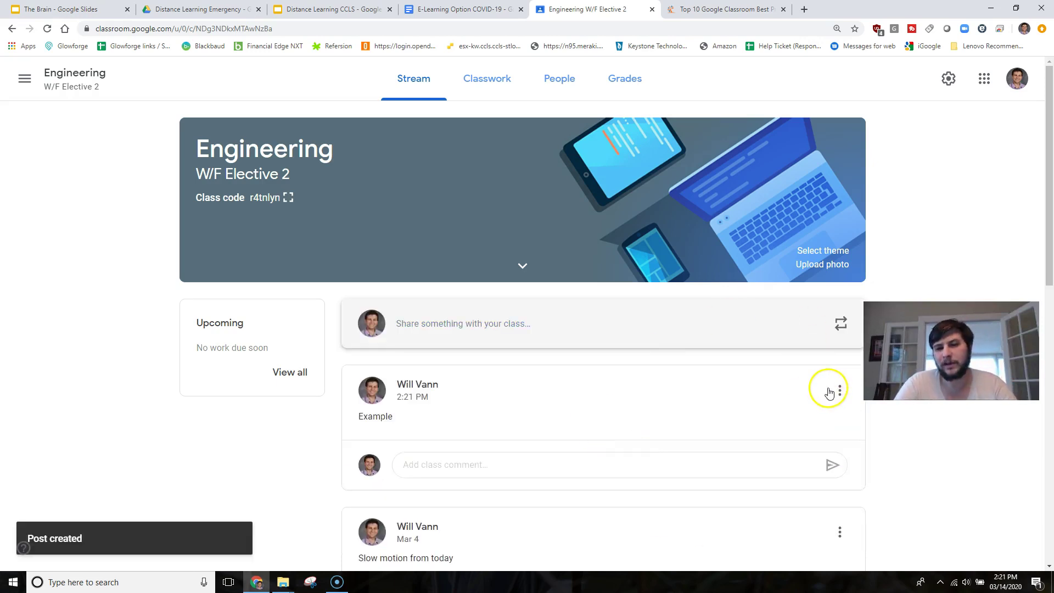
- Move the "Slow motion from today" post with bricks.mp4 to the top of the class stream
{"action": "left_click", "coordinate": [840, 392]}
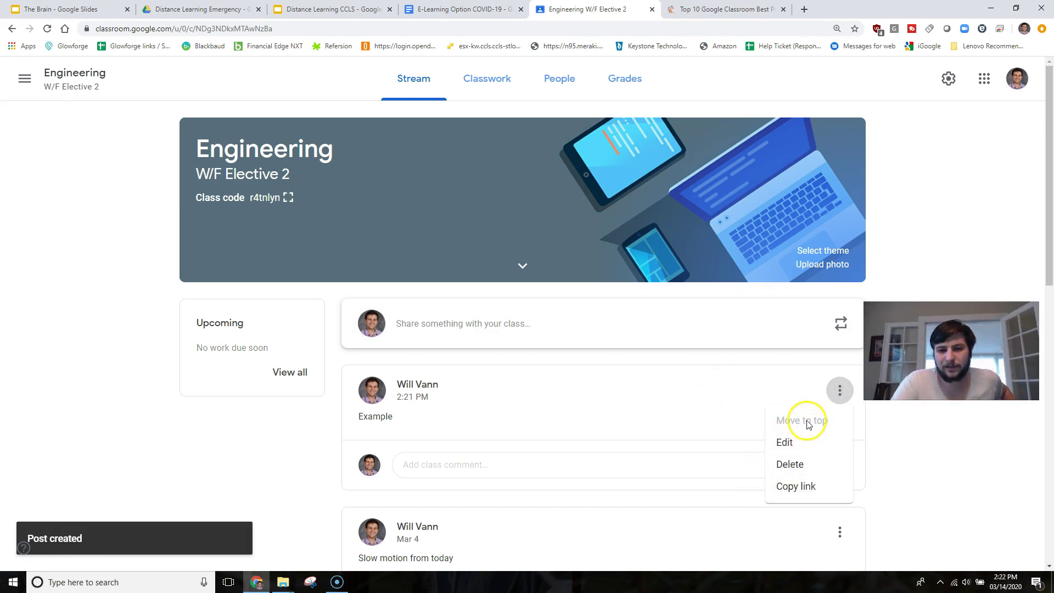
{"action": "left_click", "coordinate": [916, 462]}
{"action": "scroll", "coordinate": [883, 500], "scroll_direction": "down", "scroll_amount": 1}
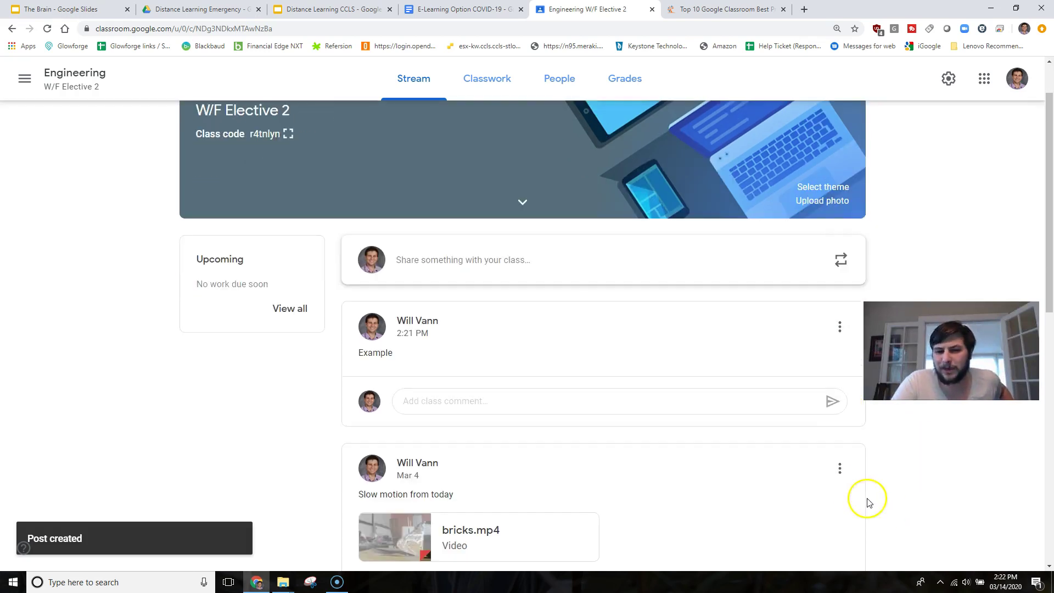
{"action": "left_click", "coordinate": [840, 465]}
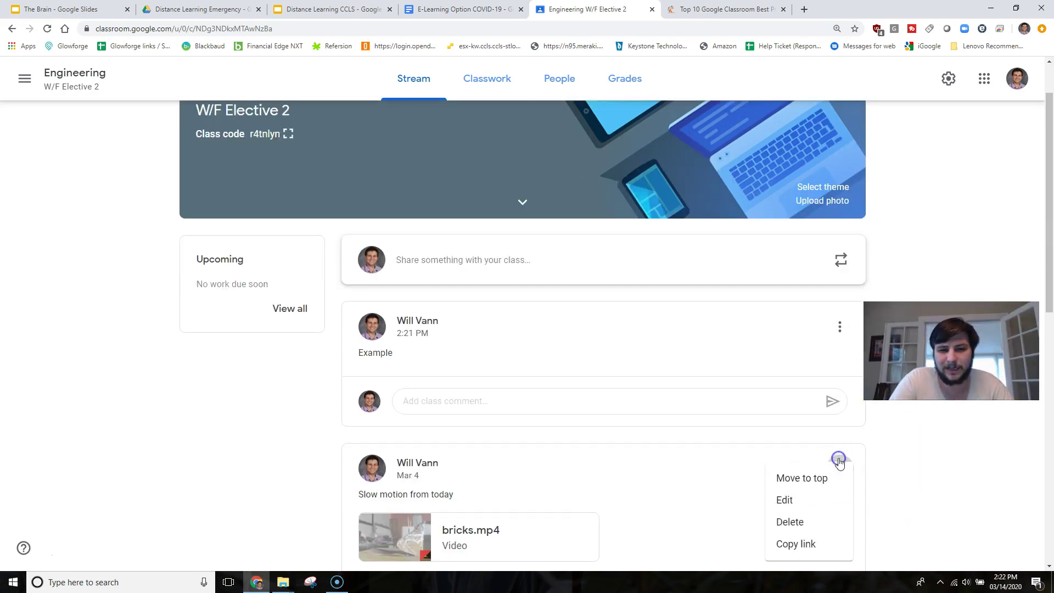
{"action": "left_click", "coordinate": [814, 481]}
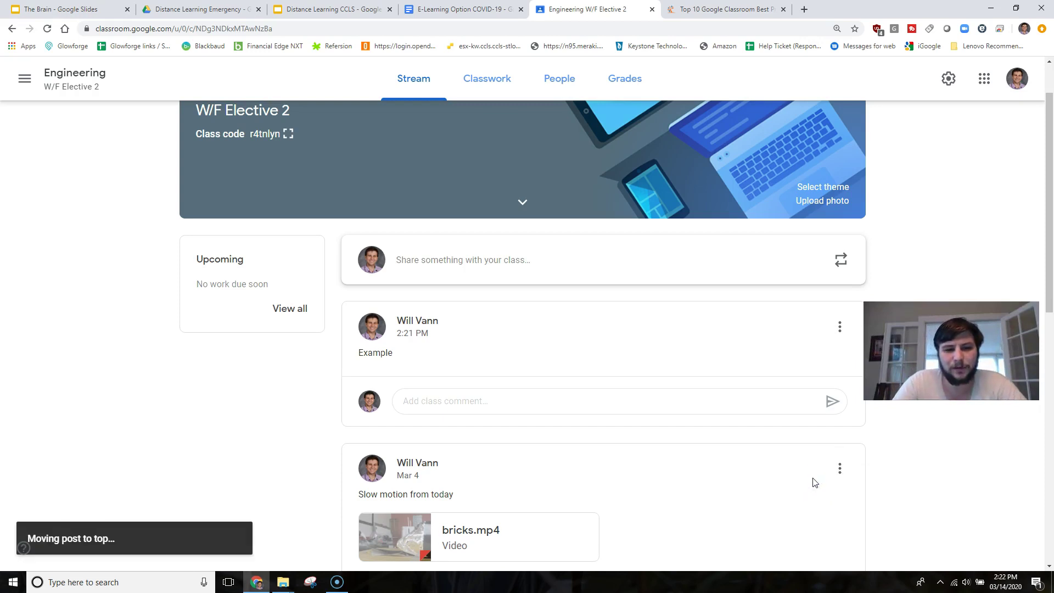
{"action": "left_click", "coordinate": [616, 497]}
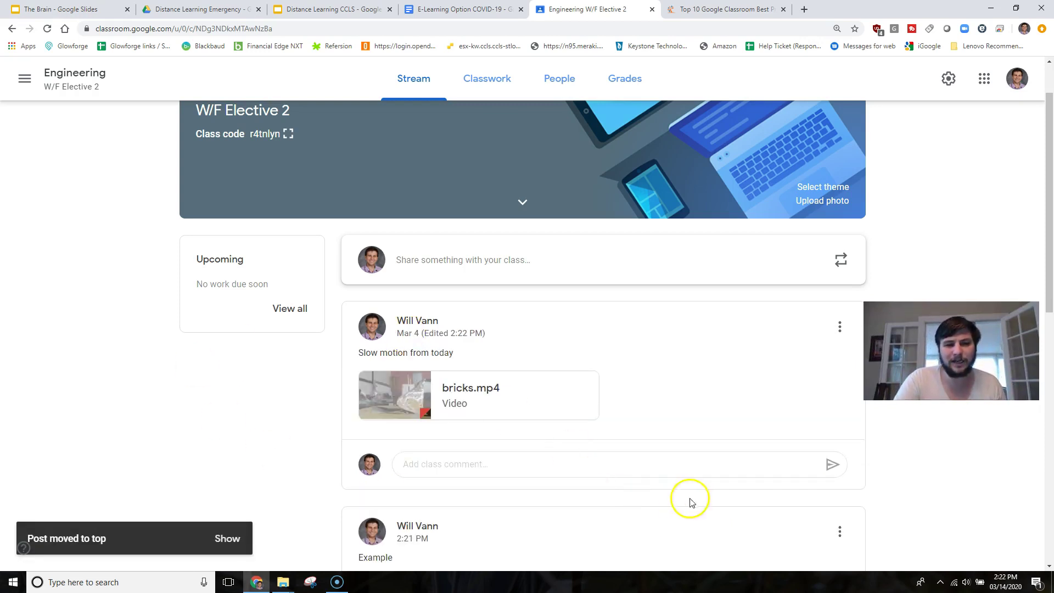
- Move the "Example" announcement back to the top of the class stream
{"action": "scroll", "coordinate": [637, 395], "scroll_direction": "down", "scroll_amount": 3}
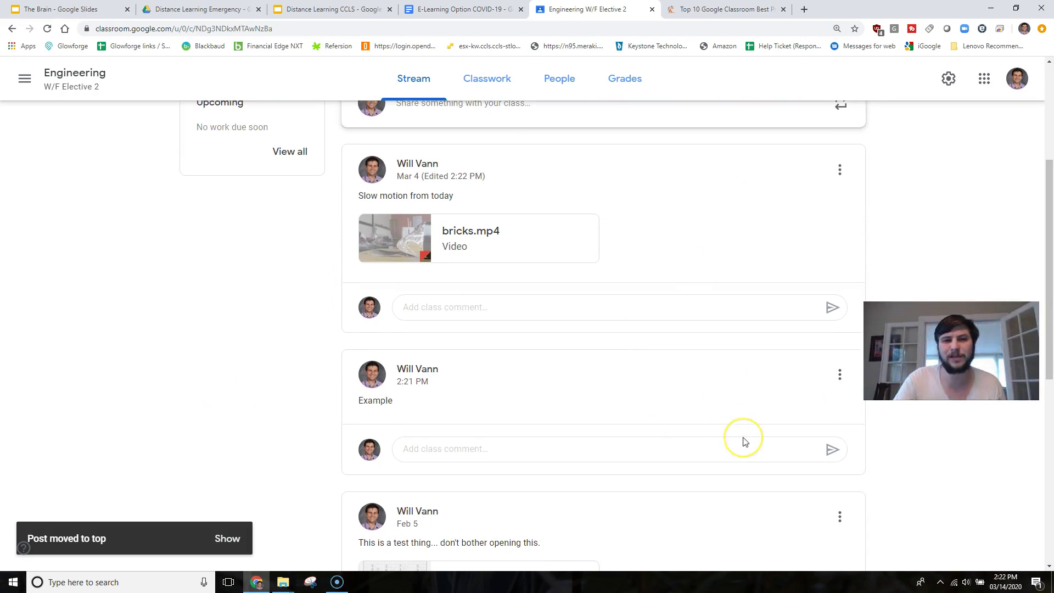
{"action": "left_click", "coordinate": [839, 374]}
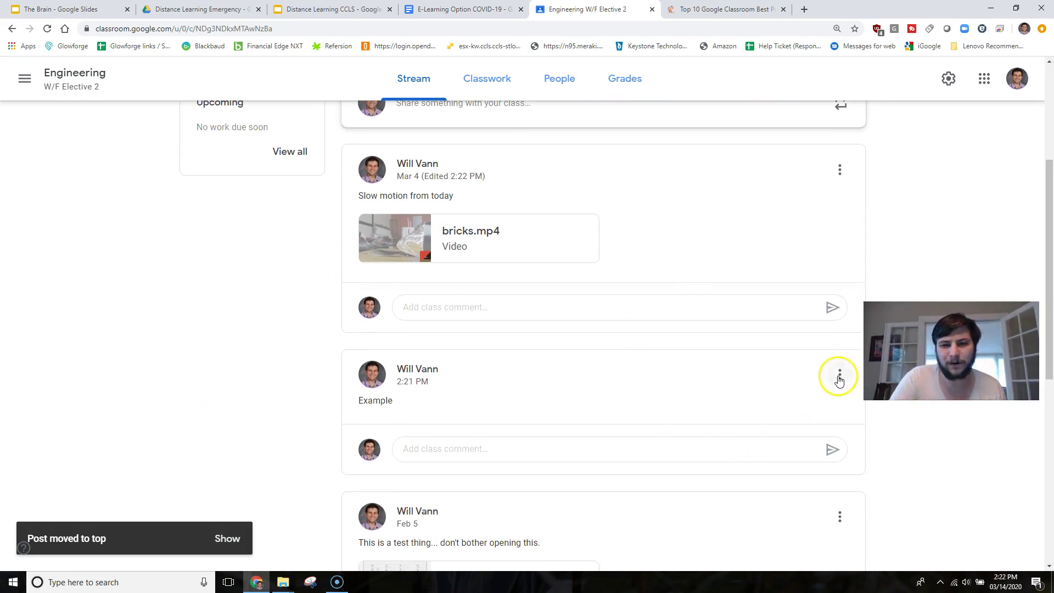
{"action": "left_click", "coordinate": [832, 406]}
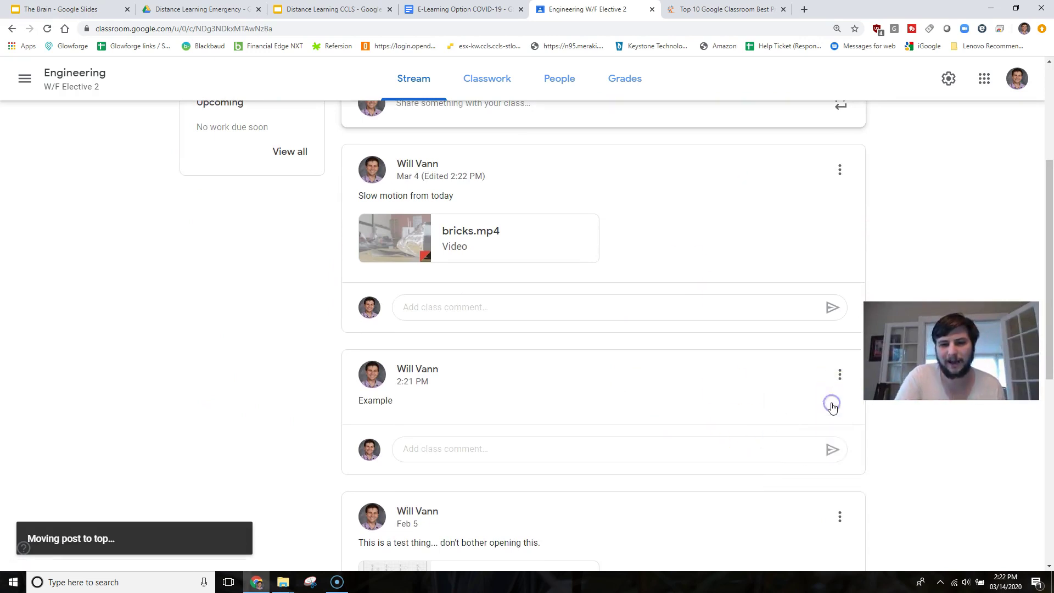
{"action": "scroll", "coordinate": [607, 341], "scroll_direction": "up", "scroll_amount": 2}
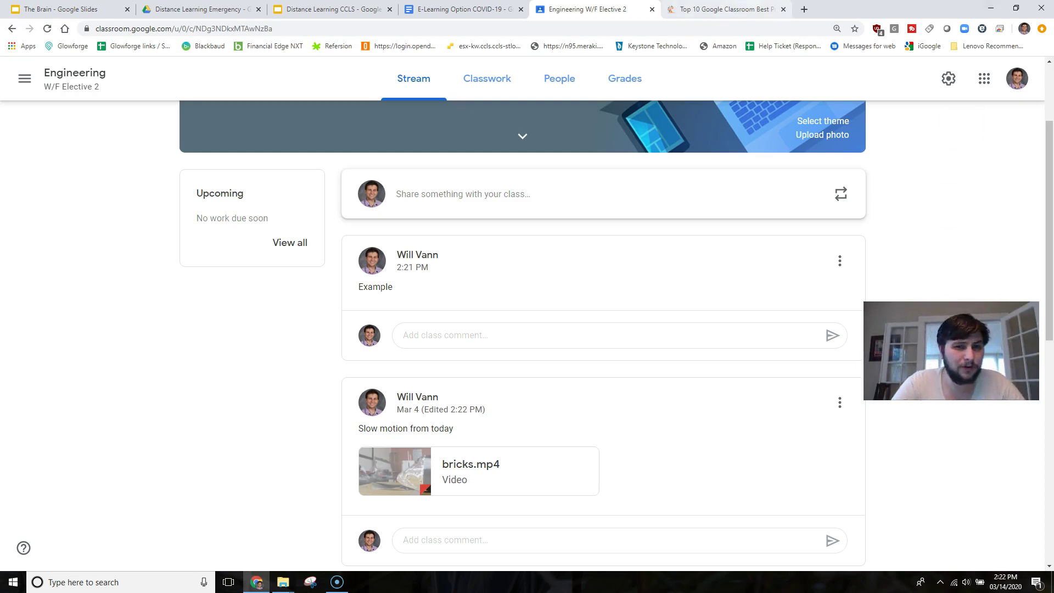
- Open the class roster, select the first student and view that student's assigned work before returning to the roster
{"action": "left_click", "coordinate": [556, 79]}
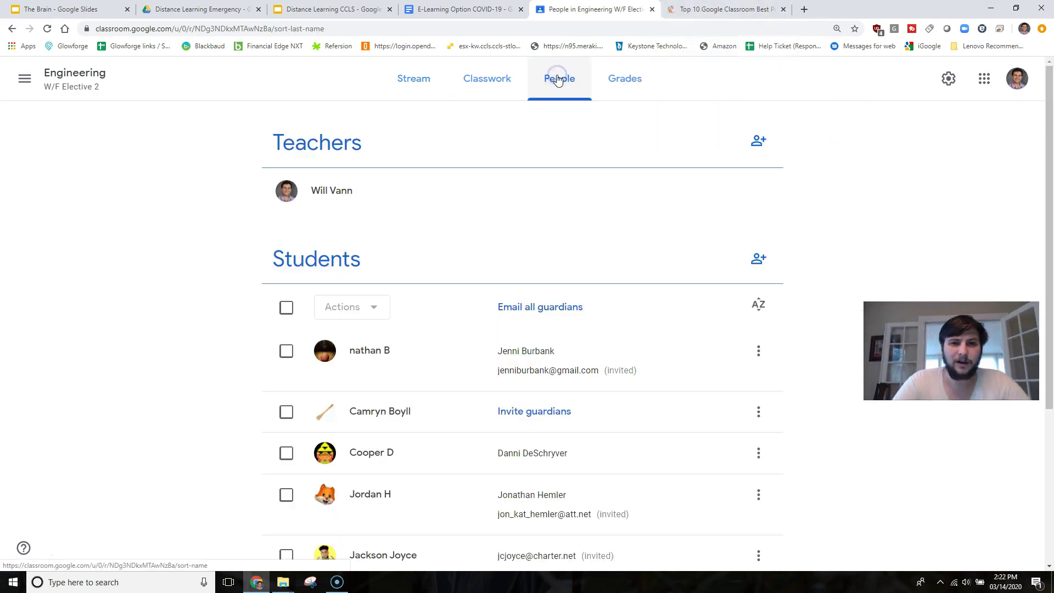
{"action": "scroll", "coordinate": [426, 377], "scroll_direction": "down", "scroll_amount": 1}
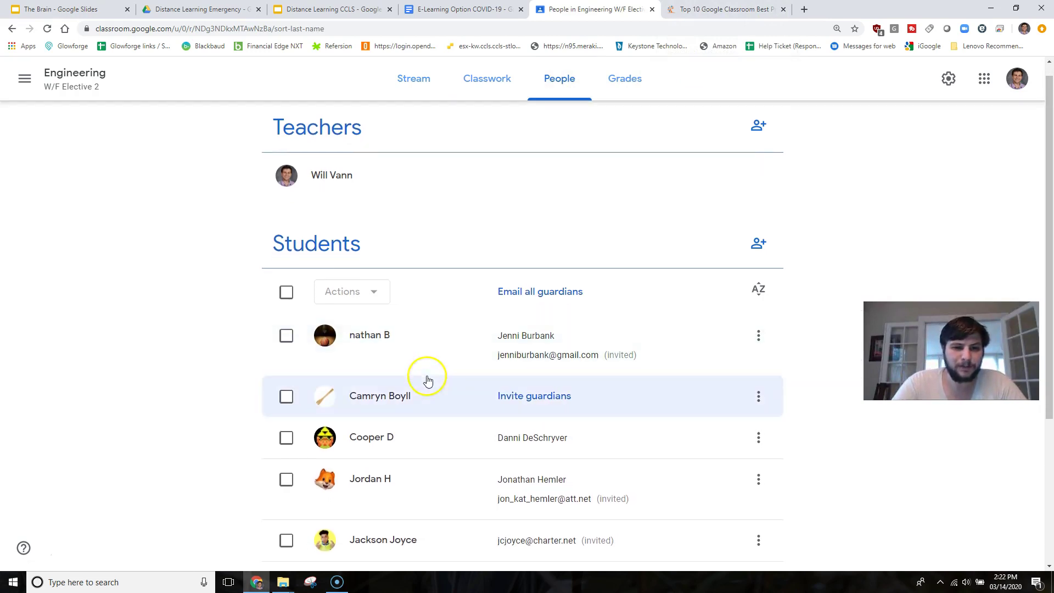
{"action": "left_click", "coordinate": [285, 336]}
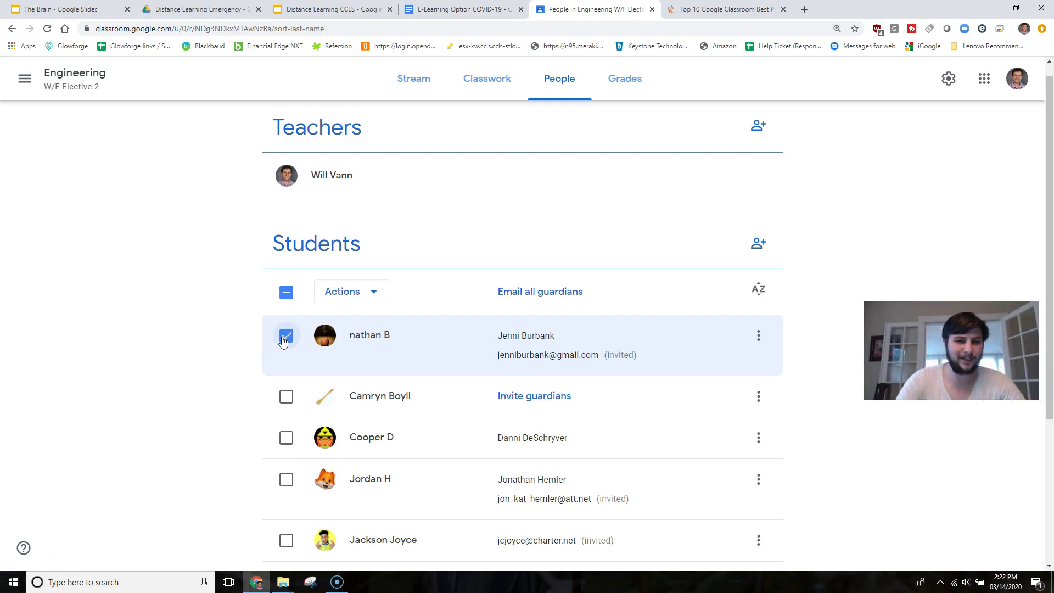
{"action": "left_click", "coordinate": [307, 337]}
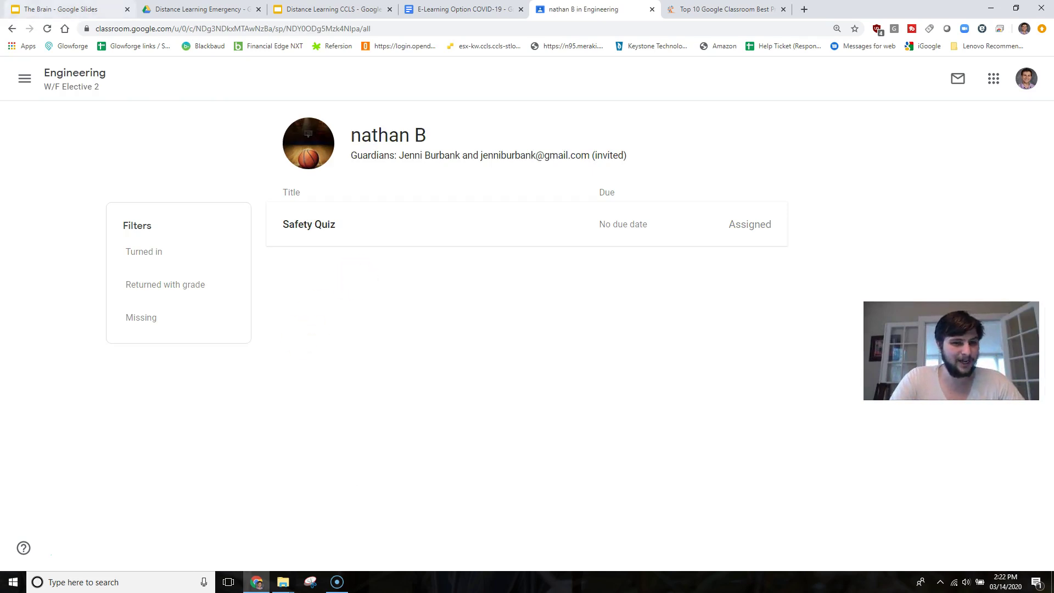
{"action": "left_click", "coordinate": [12, 29]}
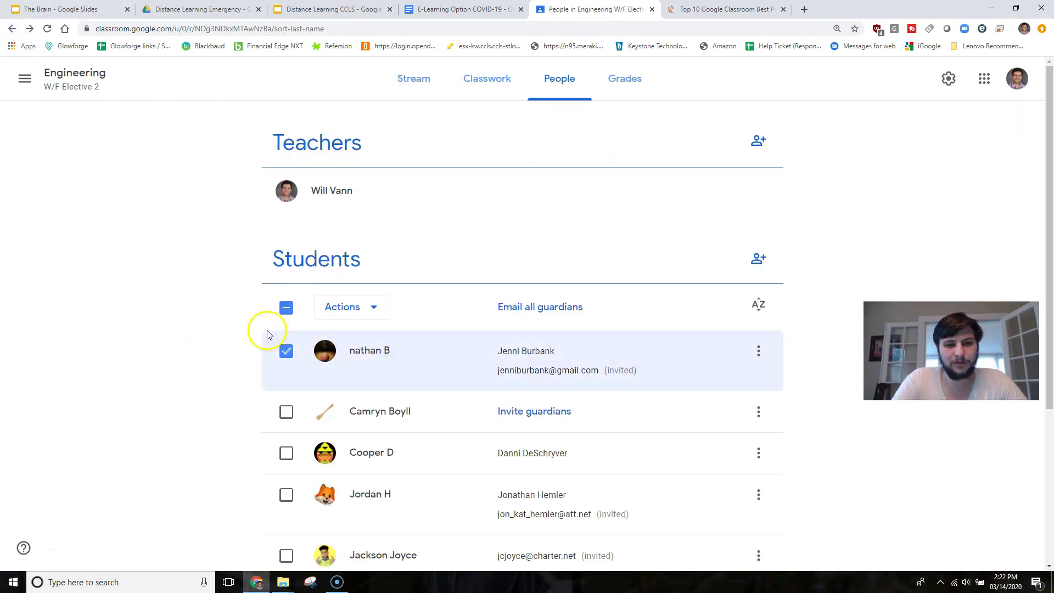
- Review the mute confirmation for the selected student without applying it, and clear the whole student selection
{"action": "left_click", "coordinate": [365, 307]}
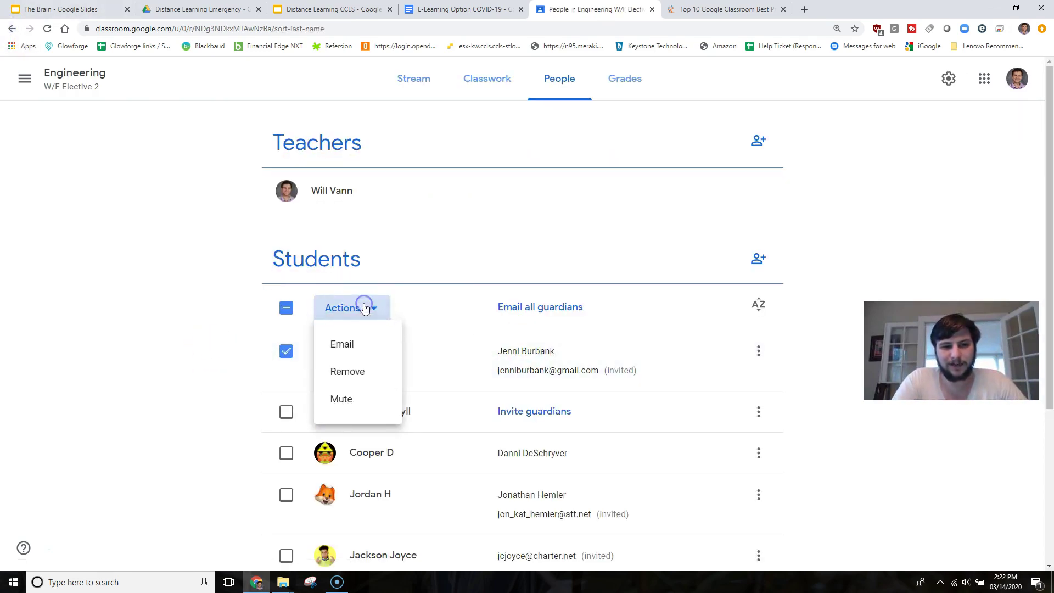
{"action": "left_click", "coordinate": [342, 408]}
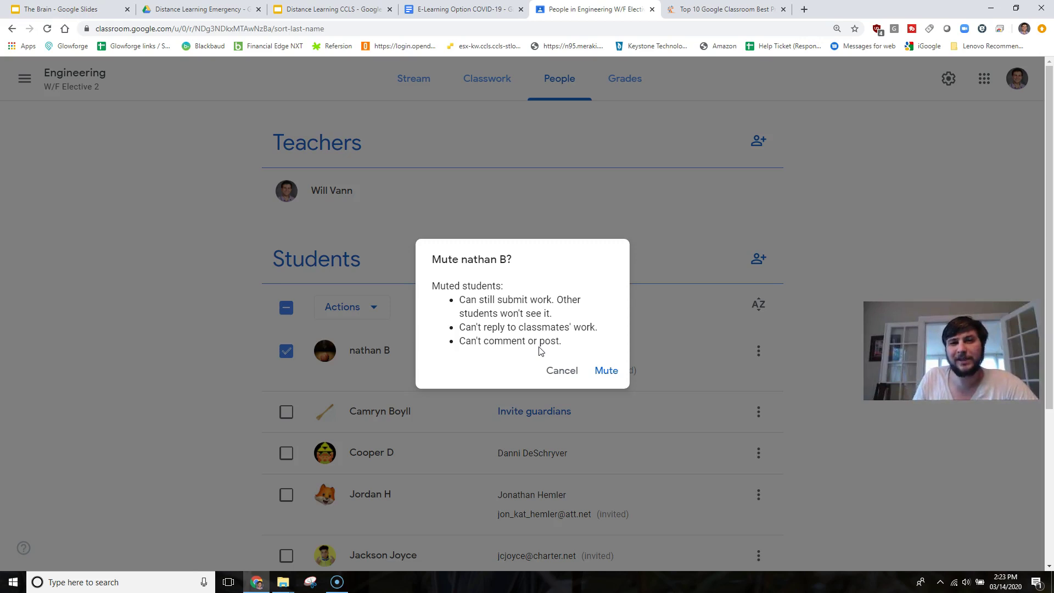
{"action": "left_click", "coordinate": [556, 370]}
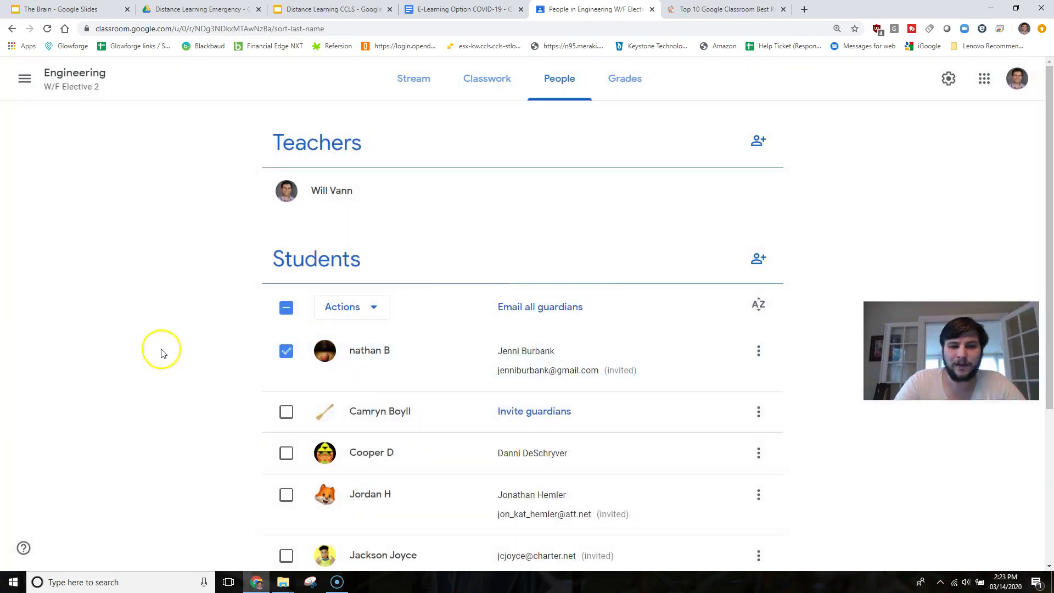
{"action": "left_click", "coordinate": [286, 307]}
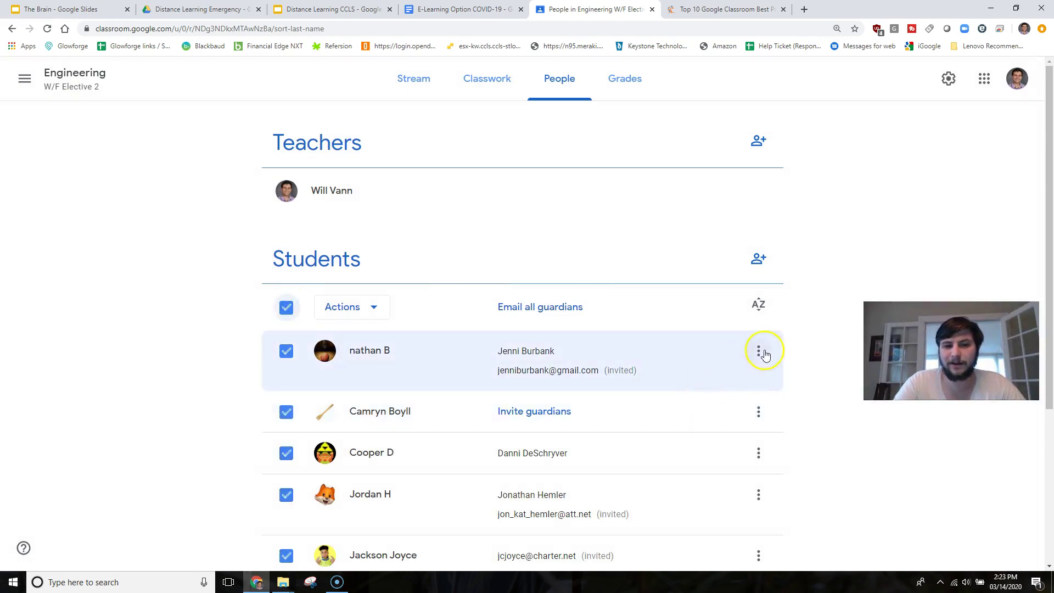
{"action": "left_click", "coordinate": [293, 309]}
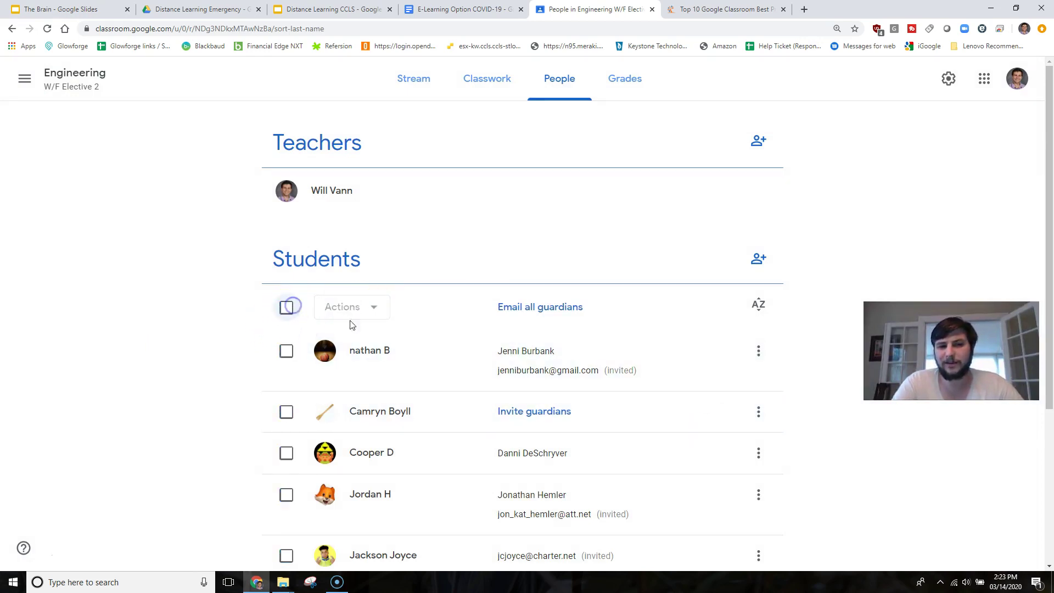
- Examine the email and guardian options for the first student and the form for inviting teachers, without sending anything
{"action": "left_click", "coordinate": [758, 350]}
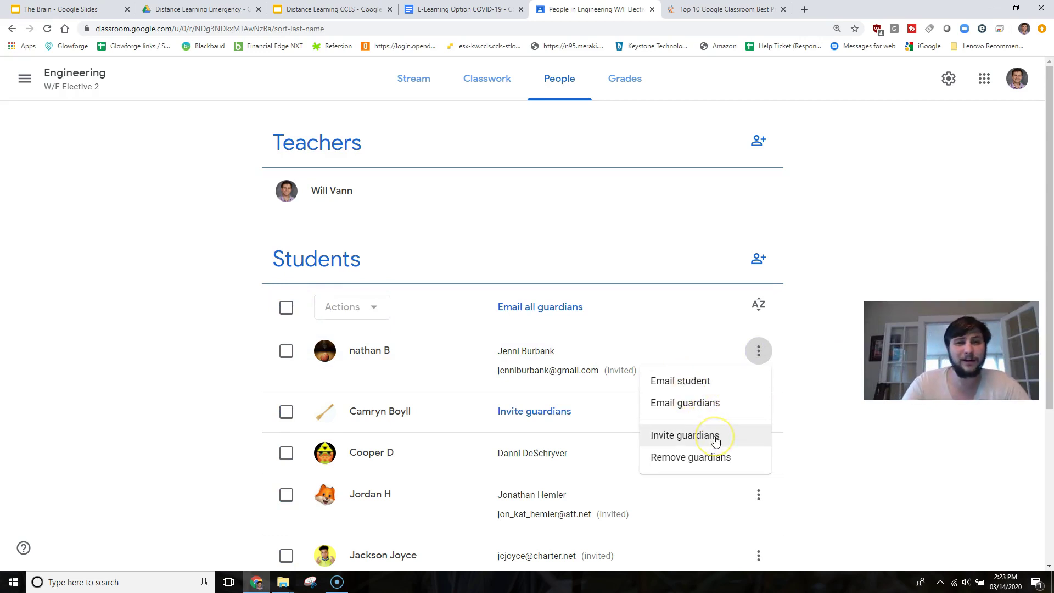
{"action": "left_click", "coordinate": [870, 207]}
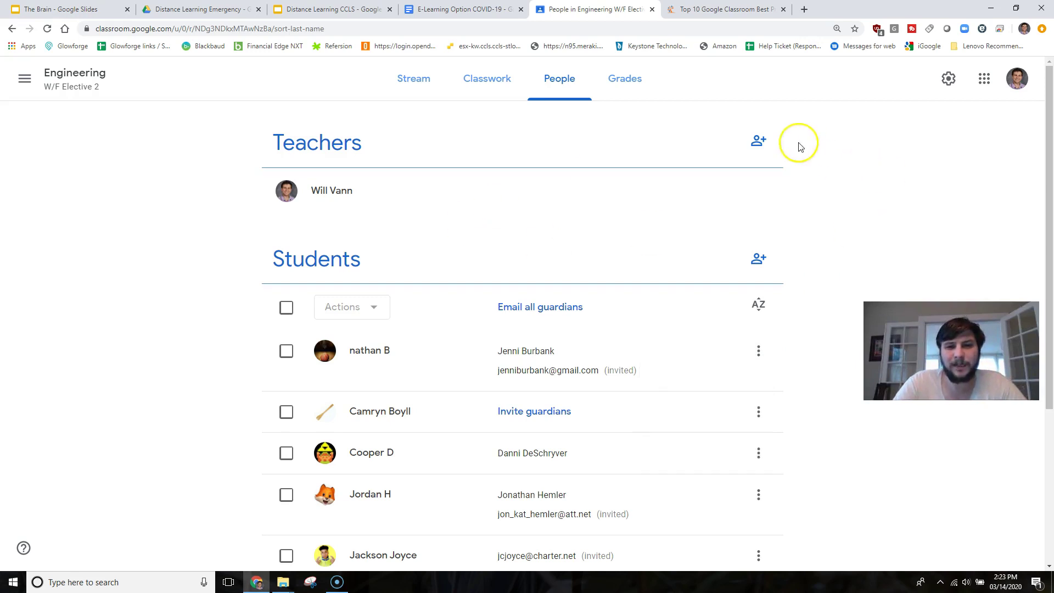
{"action": "left_click", "coordinate": [759, 155]}
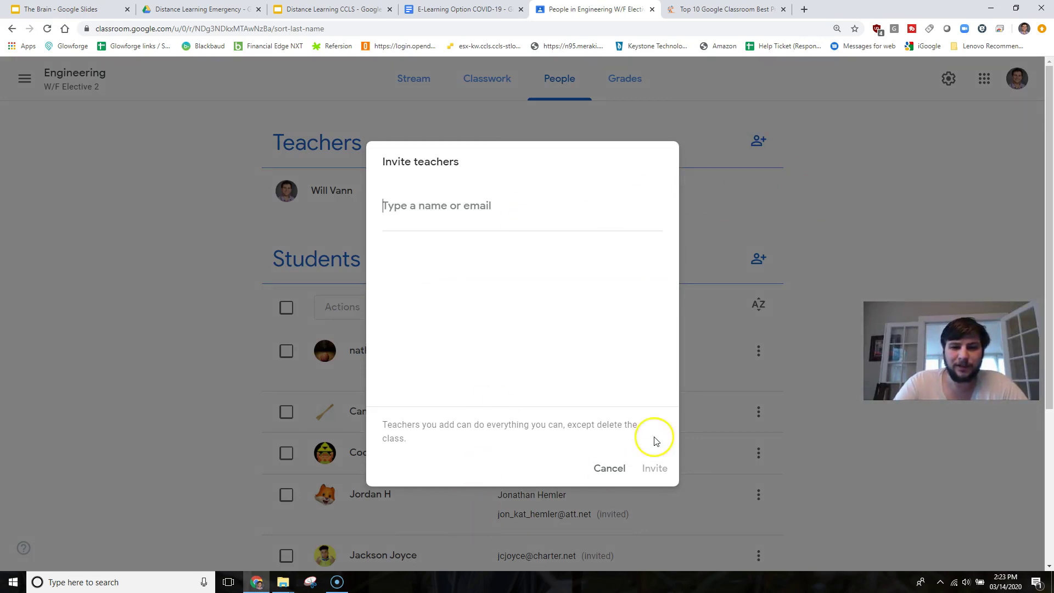
{"action": "left_click", "coordinate": [603, 471]}
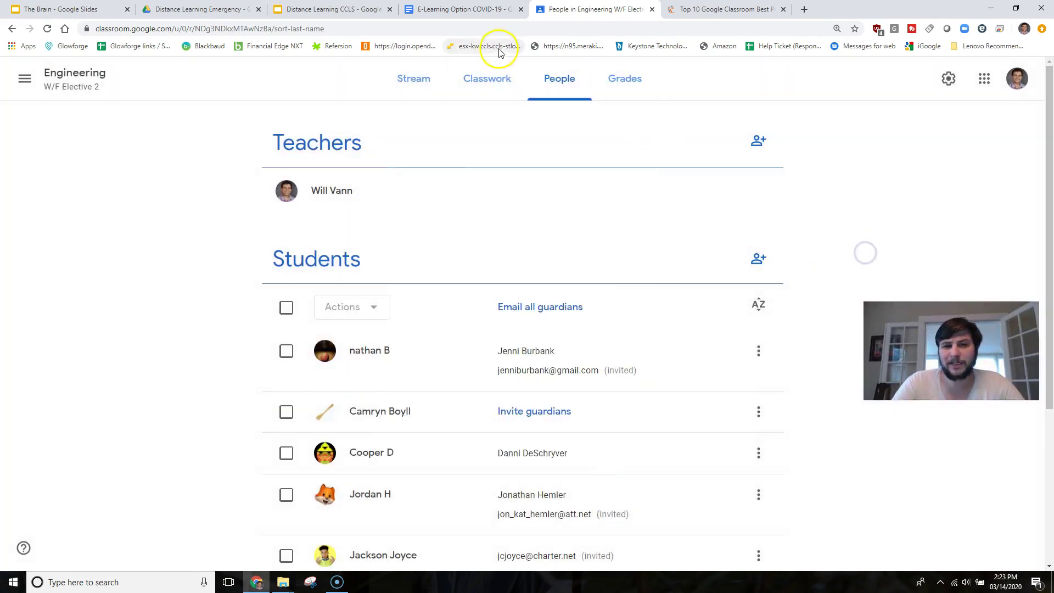
- Go to the class's Classwork page, examine what can be created and browse the classes offered for reusing a post
{"action": "left_click", "coordinate": [413, 82]}
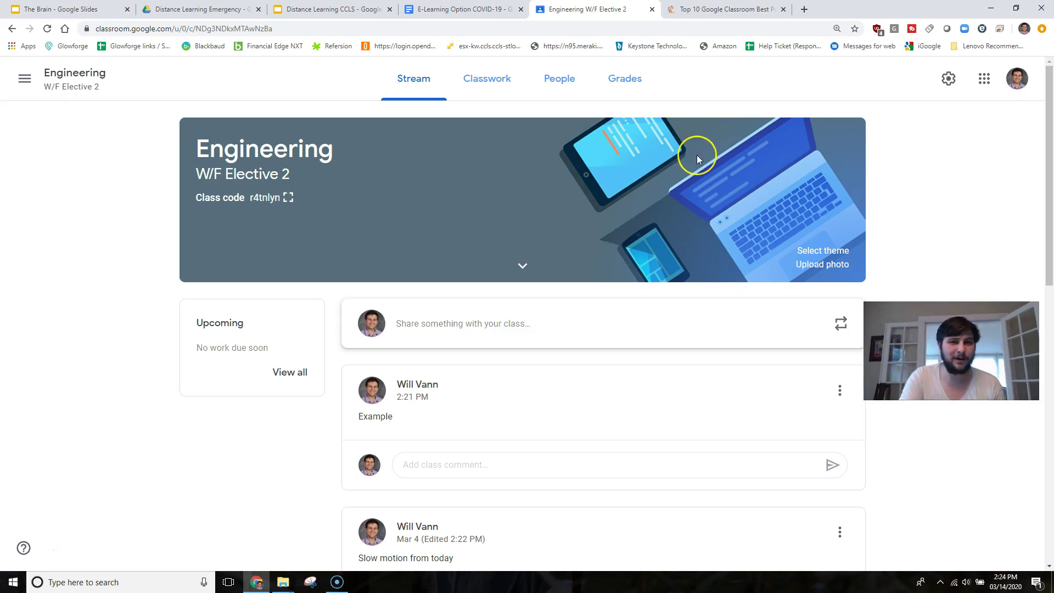
{"action": "left_click", "coordinate": [485, 79]}
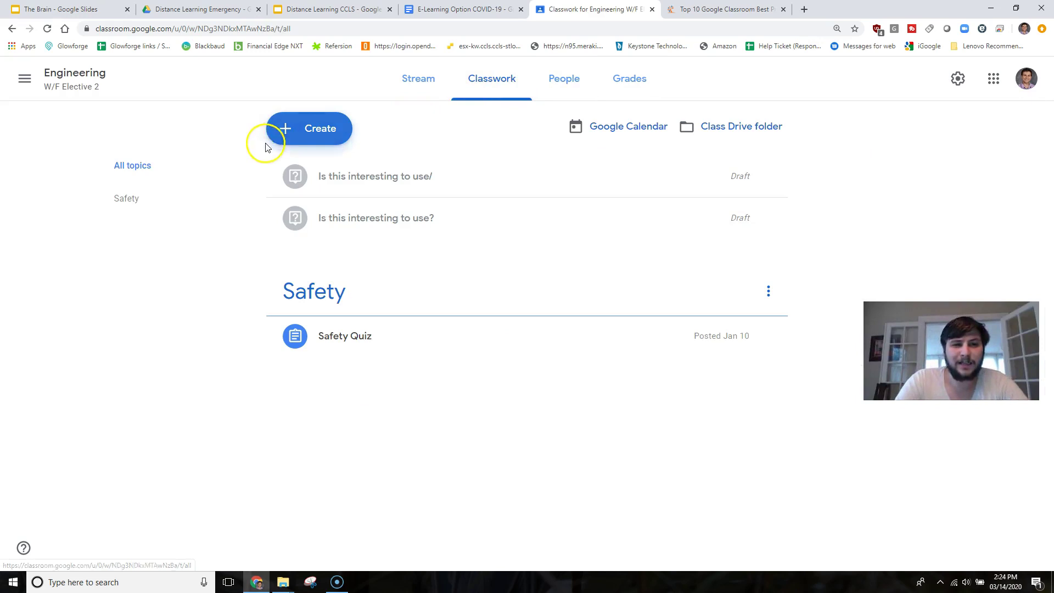
{"action": "left_click", "coordinate": [323, 146]}
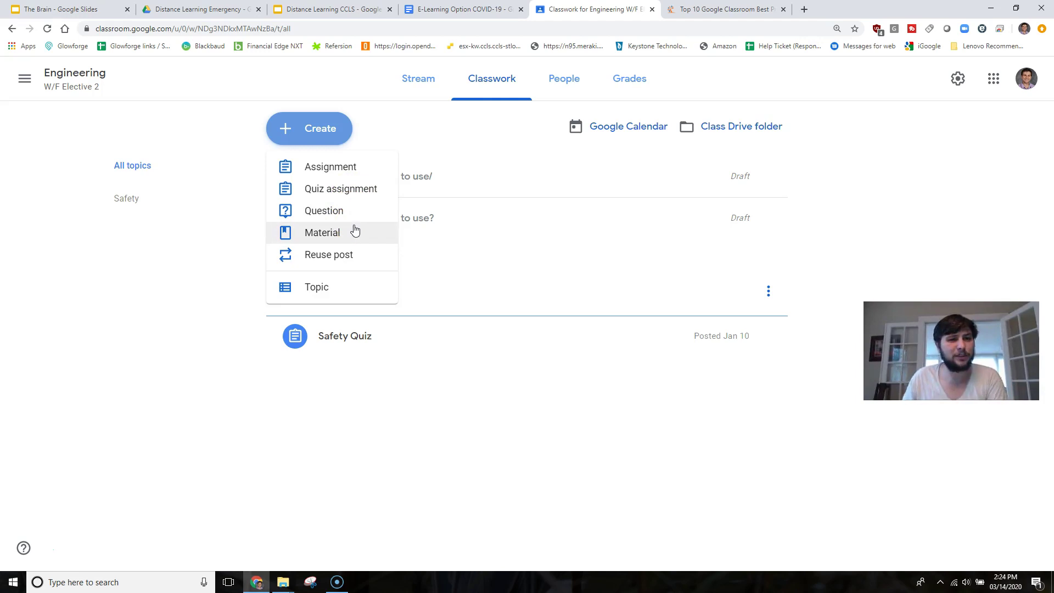
{"action": "left_click", "coordinate": [336, 237]}
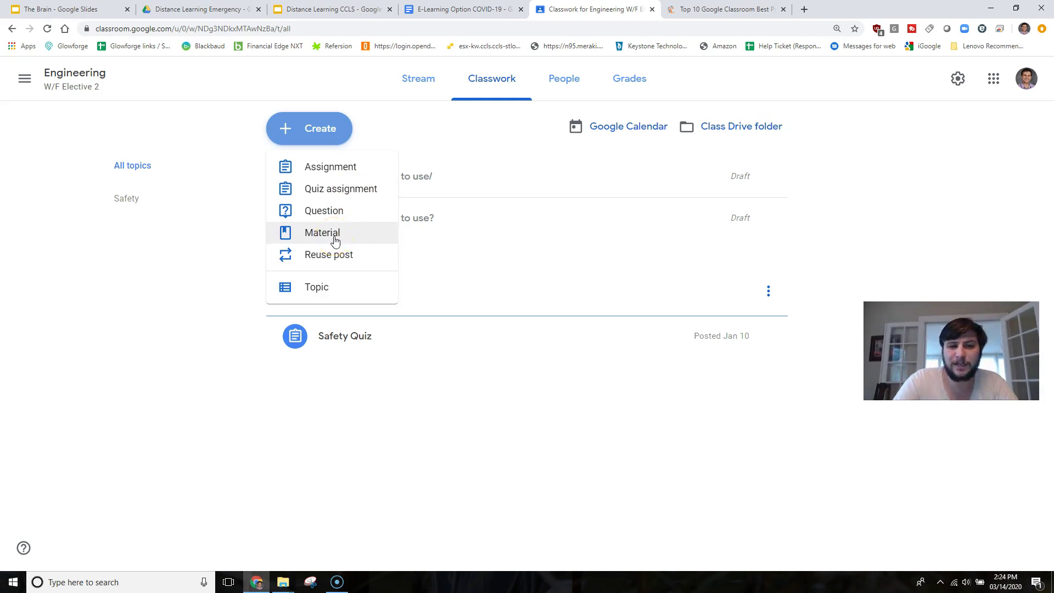
{"action": "left_click", "coordinate": [337, 255]}
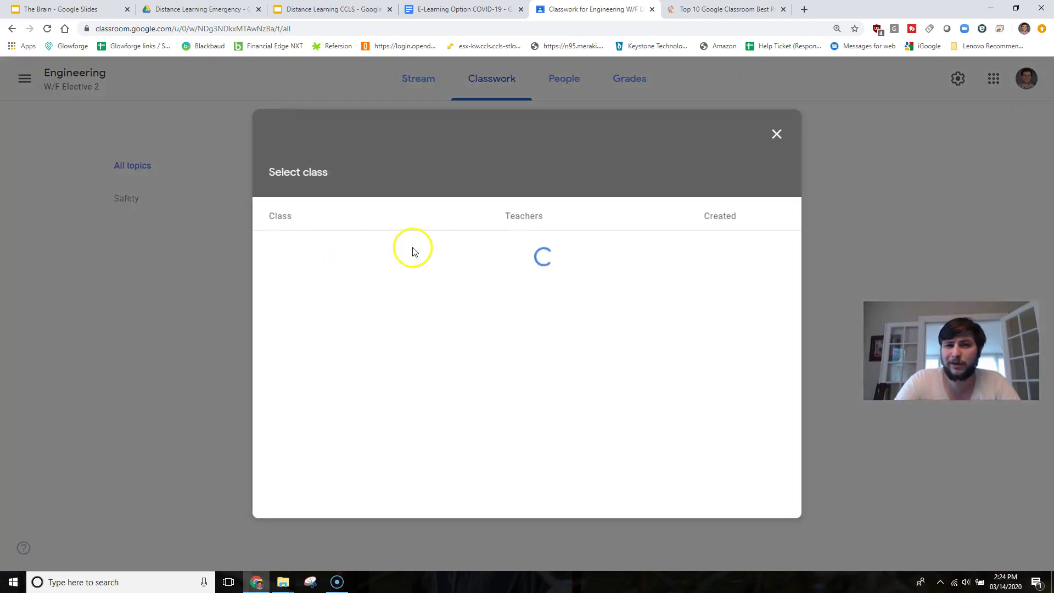
{"action": "scroll", "coordinate": [407, 343], "scroll_direction": "down", "scroll_amount": 2}
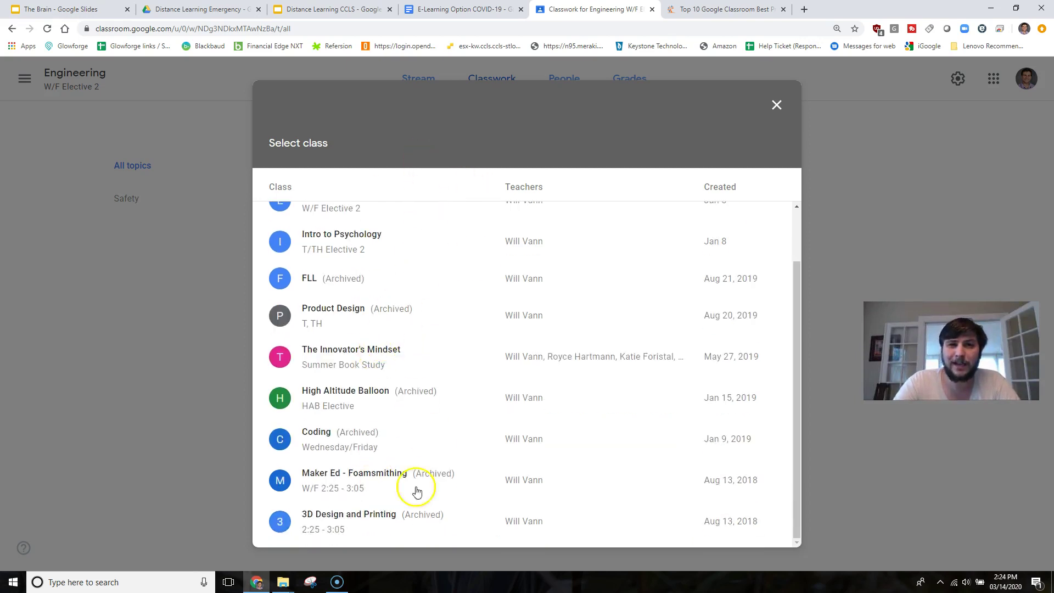
{"action": "scroll", "coordinate": [749, 212], "scroll_direction": "up", "scroll_amount": 1}
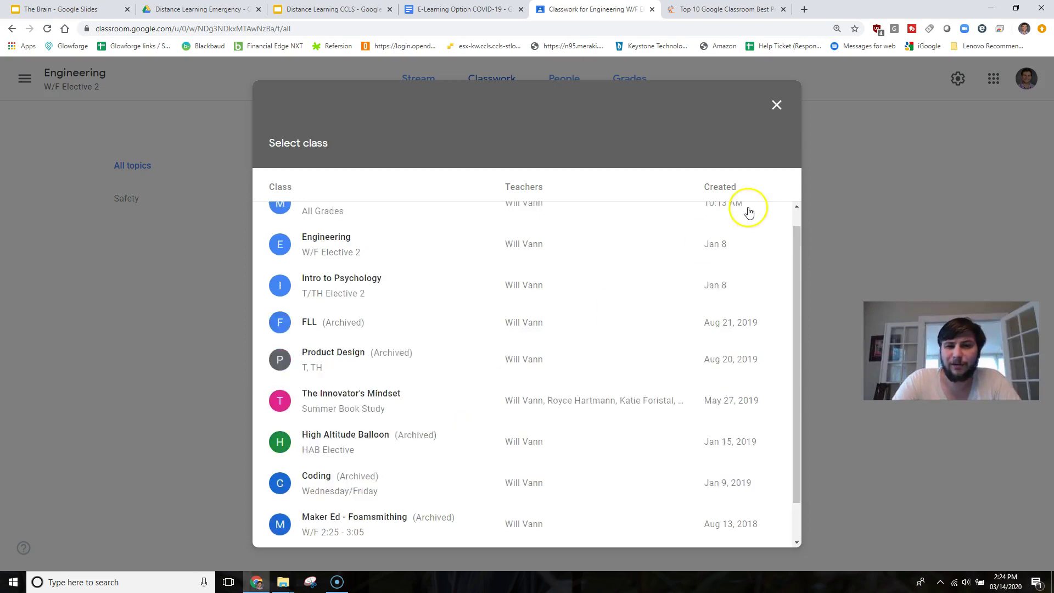
{"action": "scroll", "coordinate": [749, 212], "scroll_direction": "up", "scroll_amount": 1}
{"action": "left_click", "coordinate": [777, 105]}
- View the form for adding a classwork topic, cancel it and return to the class Stream
{"action": "left_click", "coordinate": [316, 125]}
{"action": "left_click", "coordinate": [343, 283]}
{"action": "left_click", "coordinate": [528, 313]}
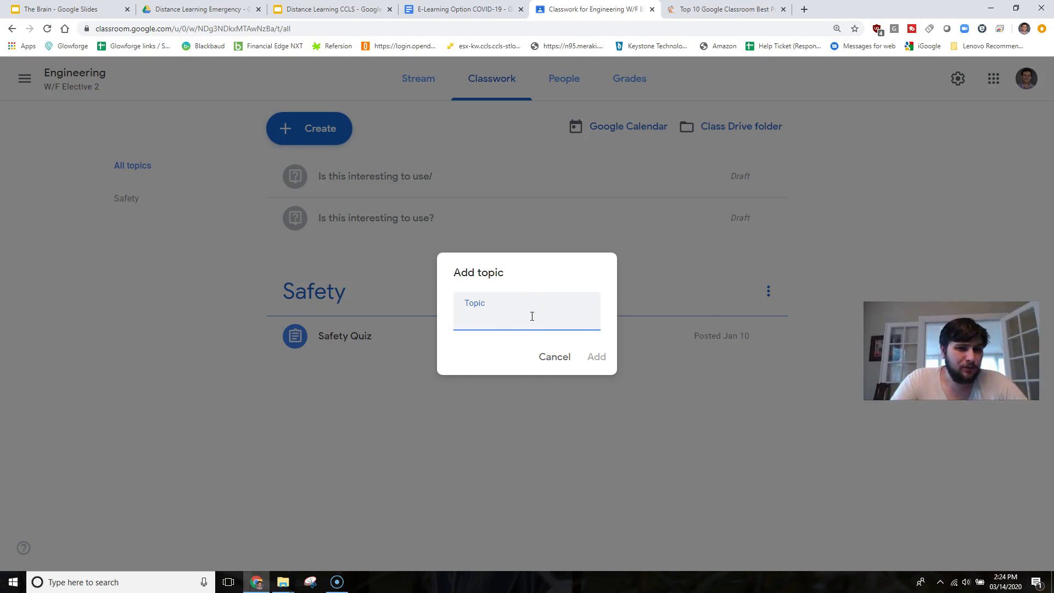
{"action": "left_click", "coordinate": [551, 357]}
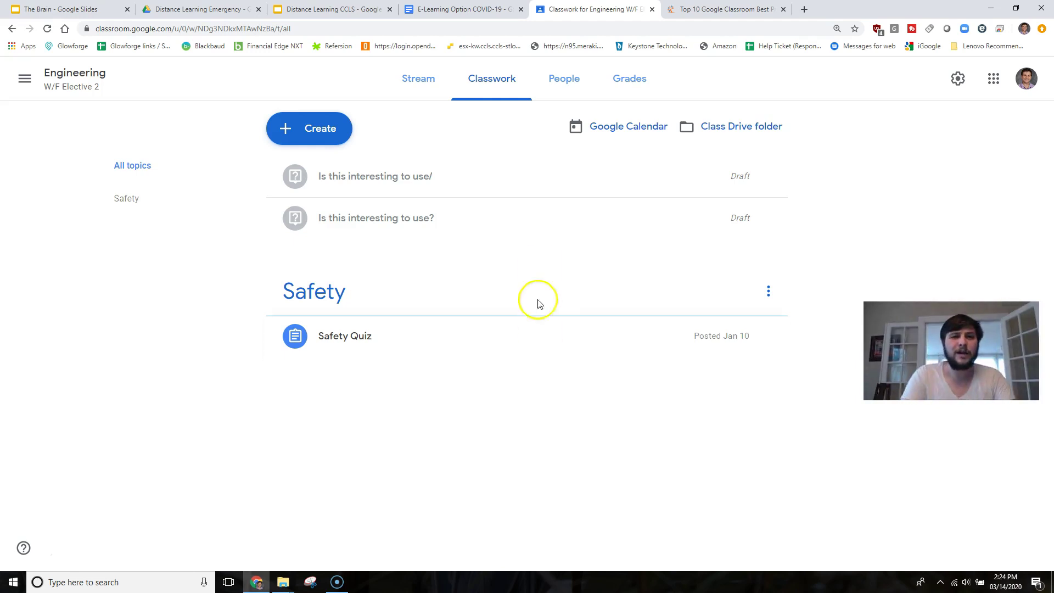
{"action": "left_click", "coordinate": [427, 91]}
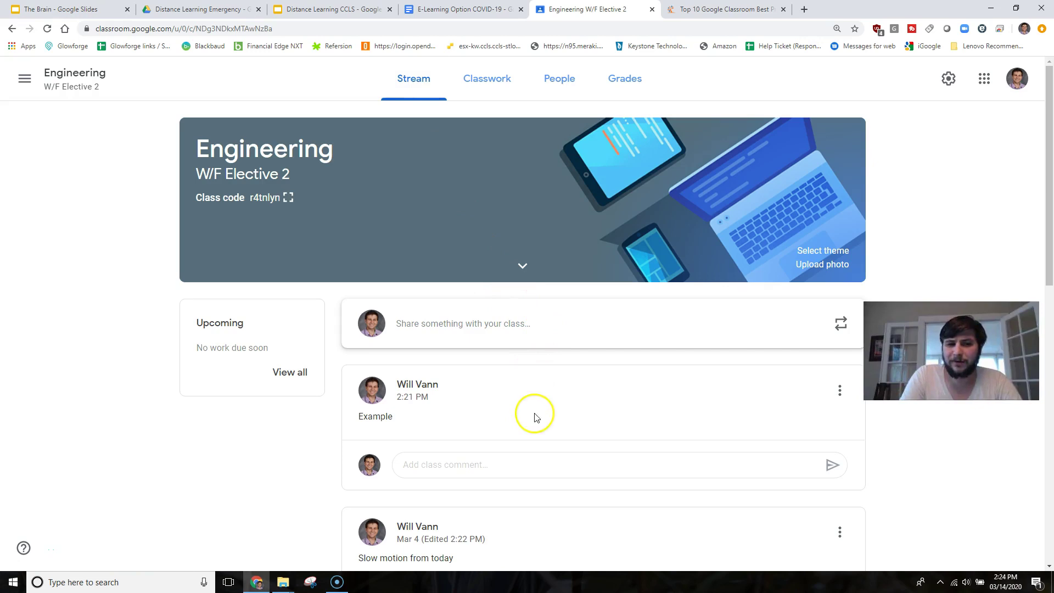